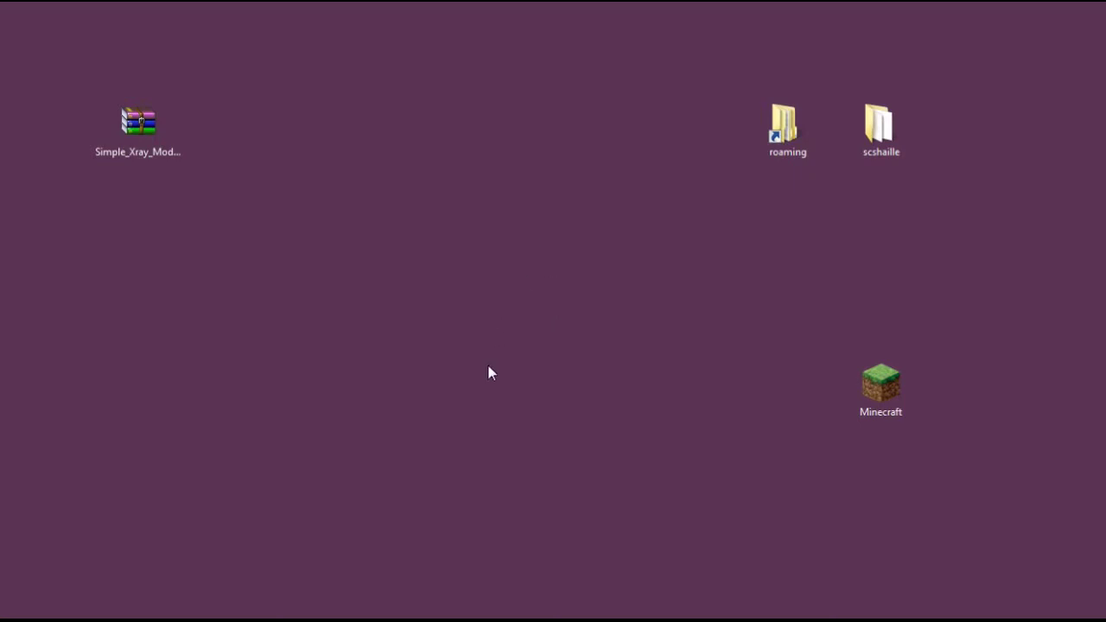
- View The Simple Xray Mod's forum thread in the web browser and examine its download links for version 1.3.4
click(291, 619)
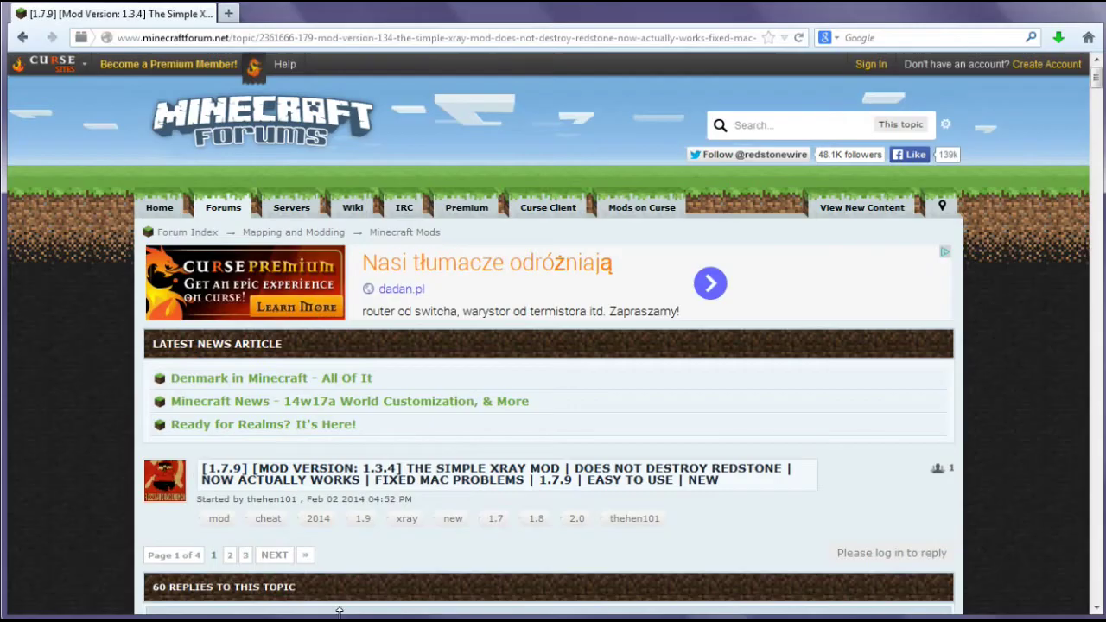
scroll(519, 501, down, 3)
scroll(529, 490, down, 10)
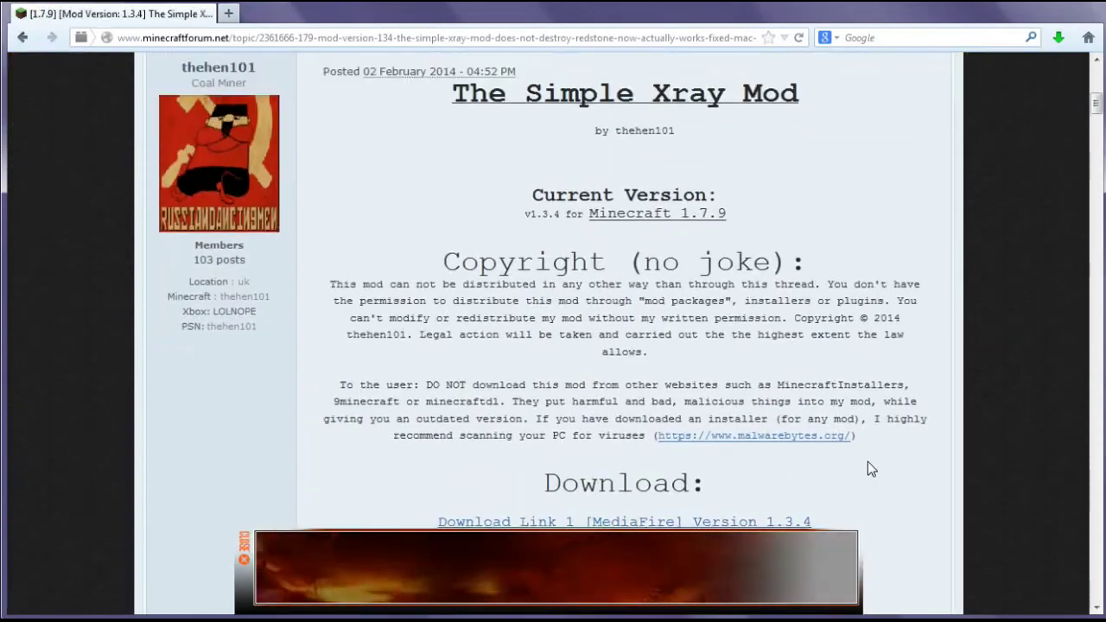
scroll(867, 461, down, 3)
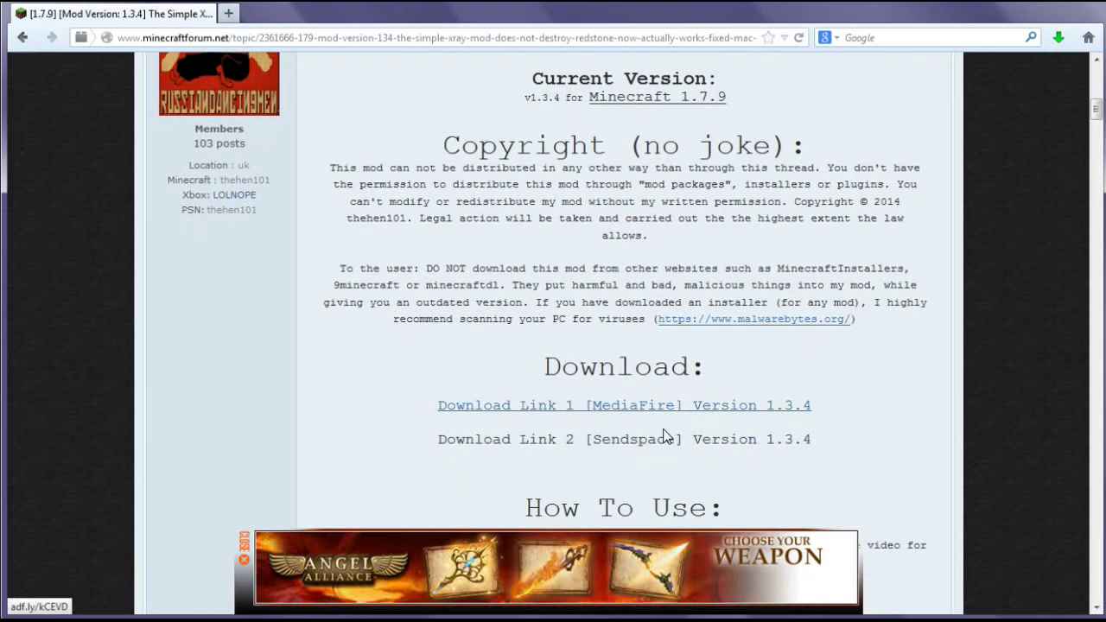
scroll(913, 449, down, 3)
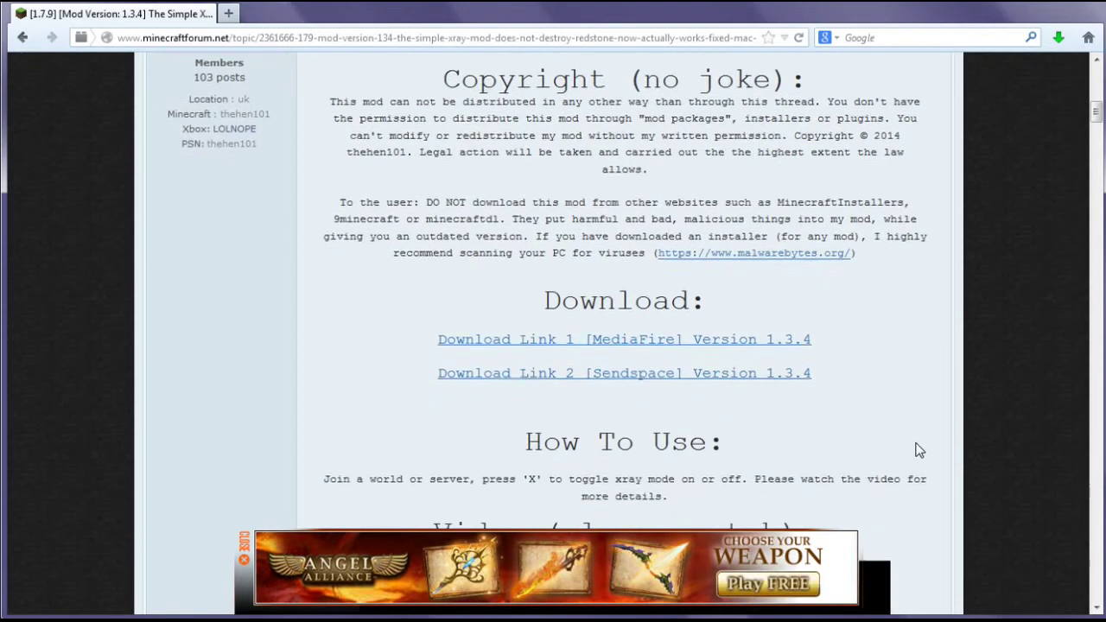
scroll(862, 372, up, 1)
scroll(857, 396, up, 1)
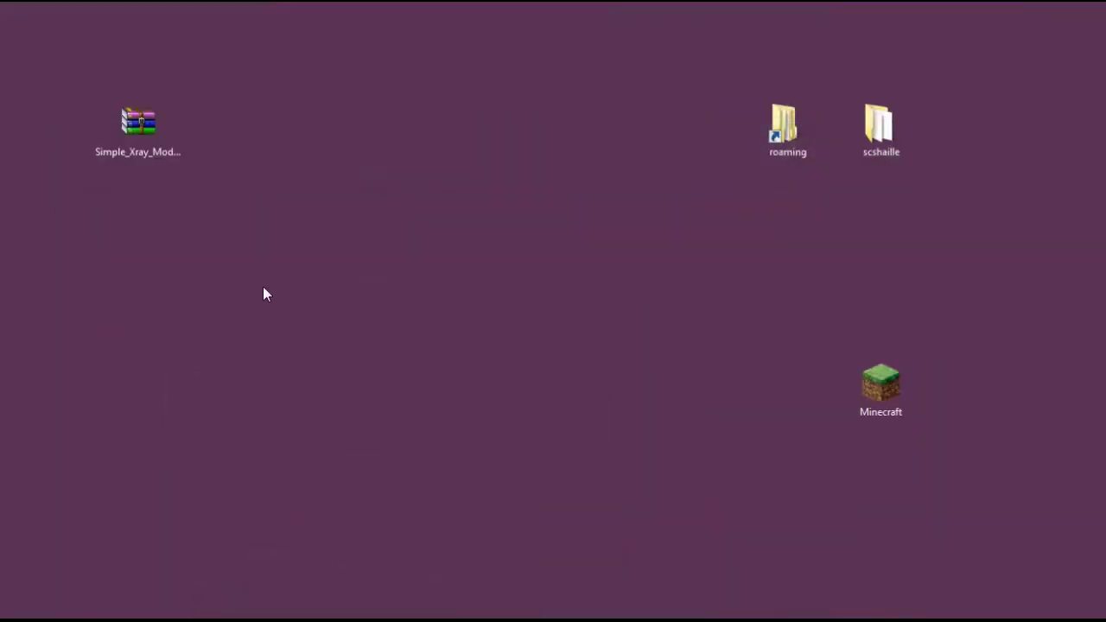
- Open the 1.7.9-OptiFine_HD_U_D2 folder inside Roaming's .minecraft\versions folder and widen the file name column
drag(223, 210, 451, 316)
double_click(791, 141)
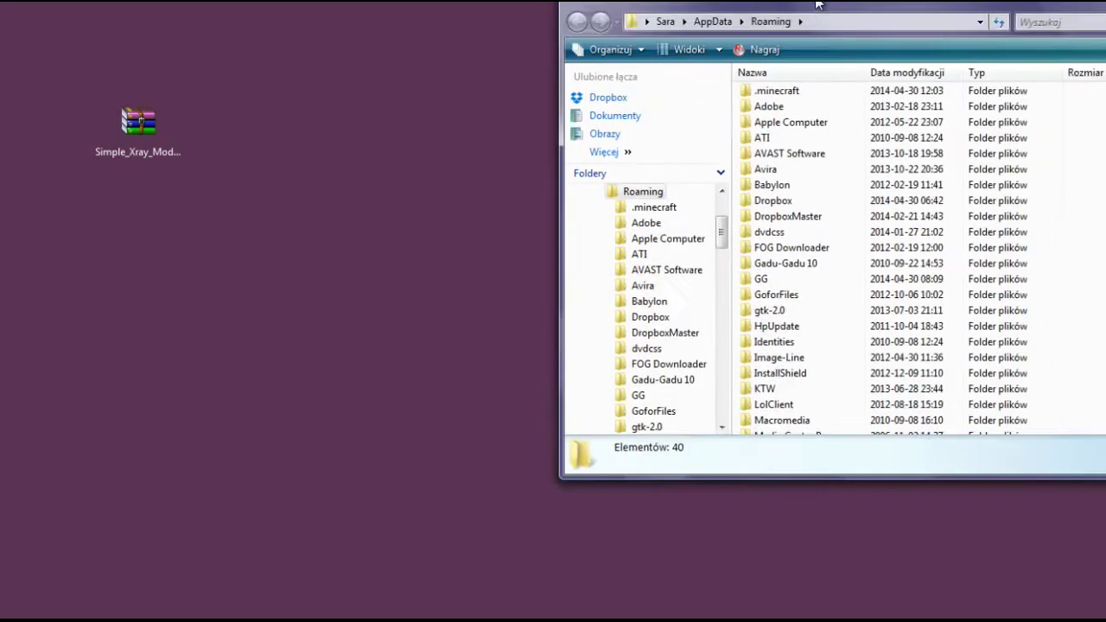
drag(816, 4, 558, 111)
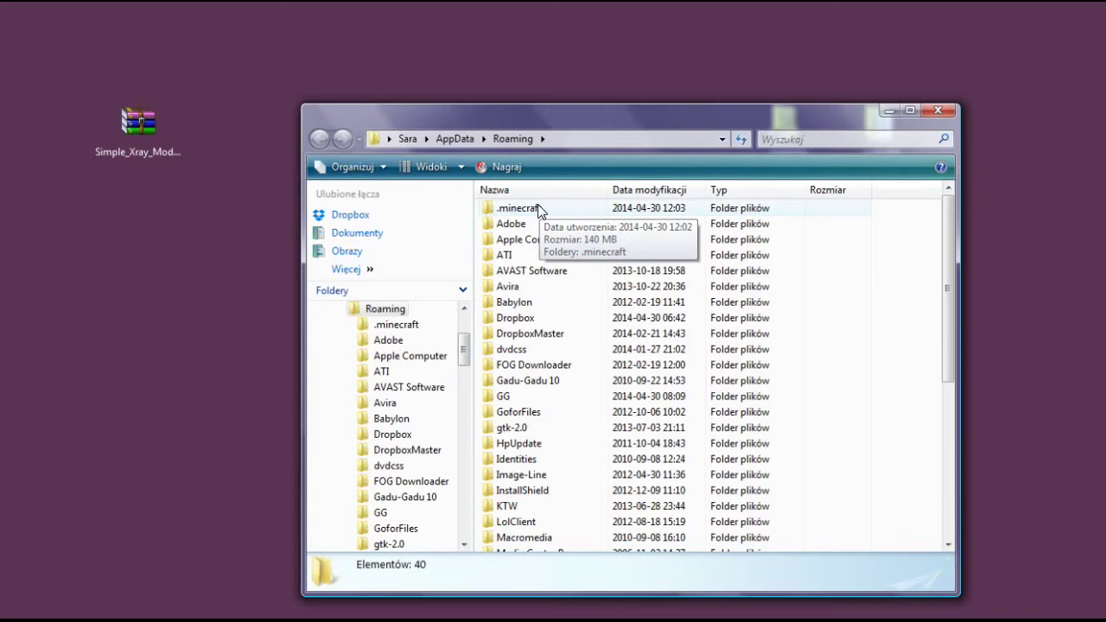
double_click(538, 210)
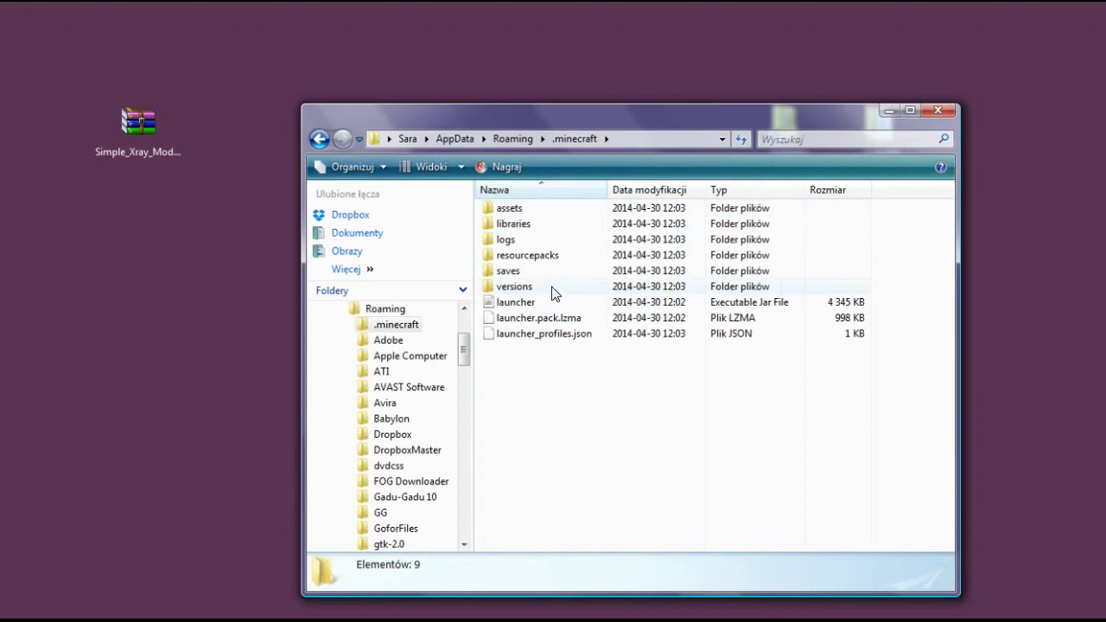
double_click(553, 291)
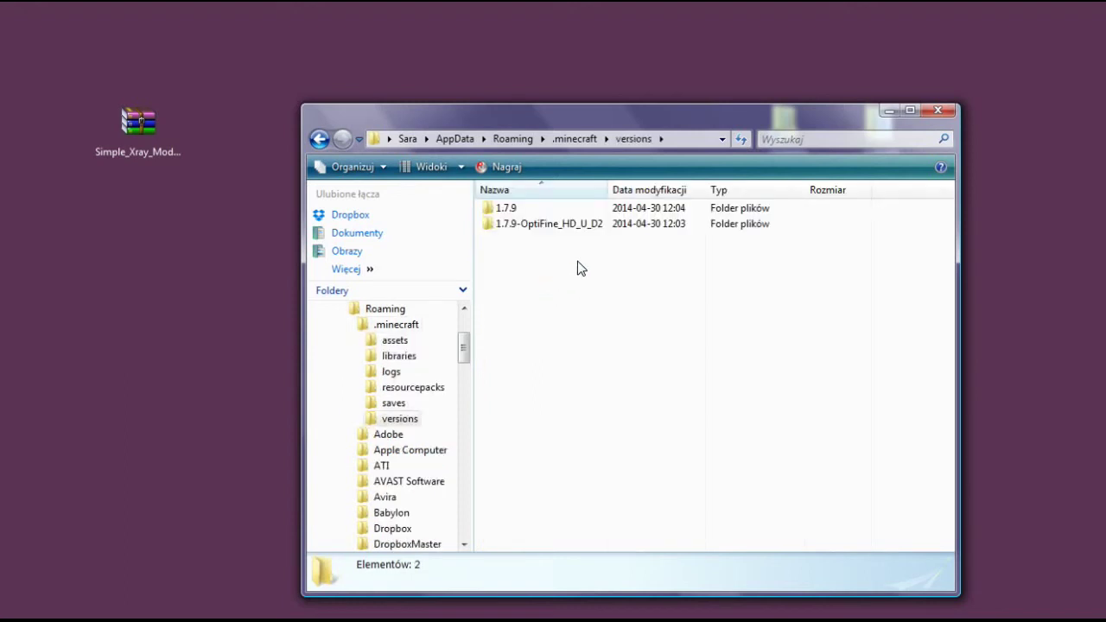
double_click(525, 226)
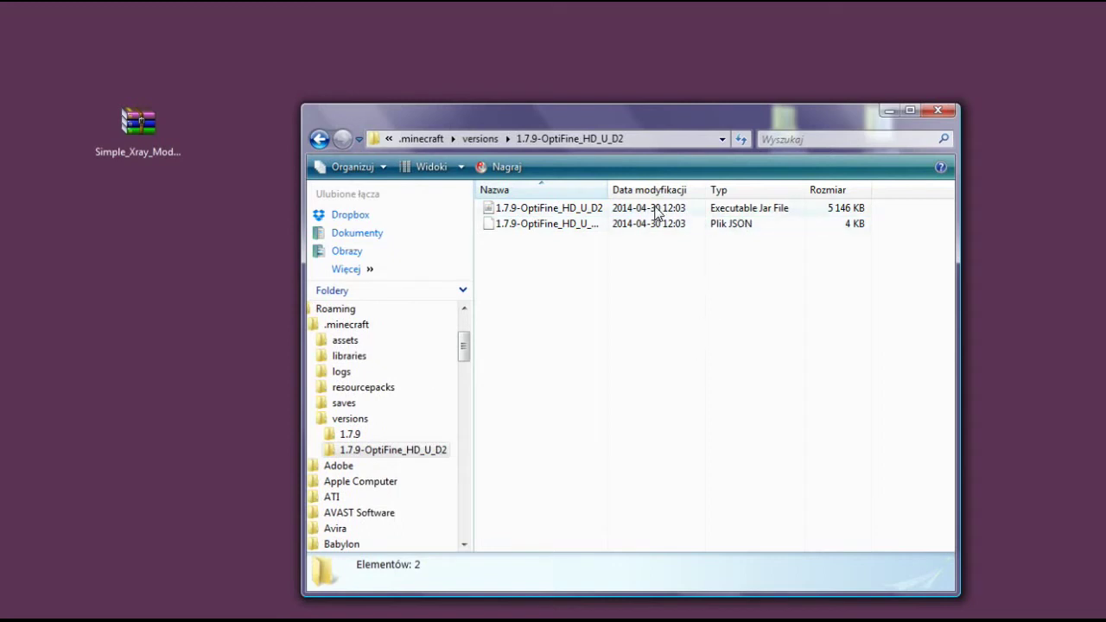
drag(607, 189, 697, 191)
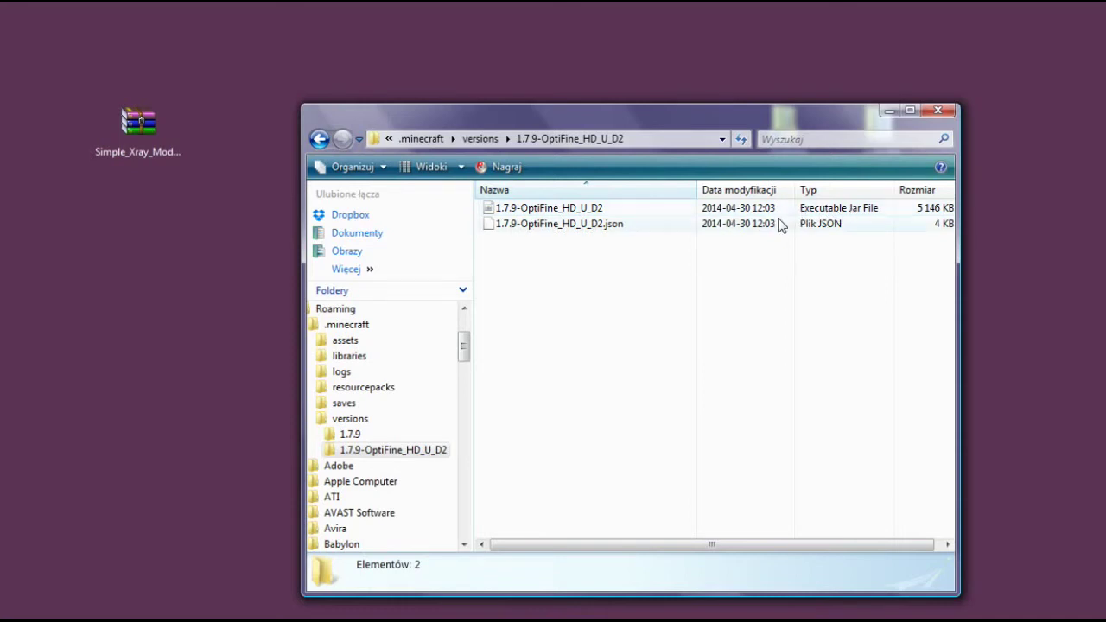
- Open the 1.7.9-OptiFine_HD_U_D2 jar file with WinRAR archiver and move its window clear of the folder's file list
double_click(572, 209)
right_click(572, 211)
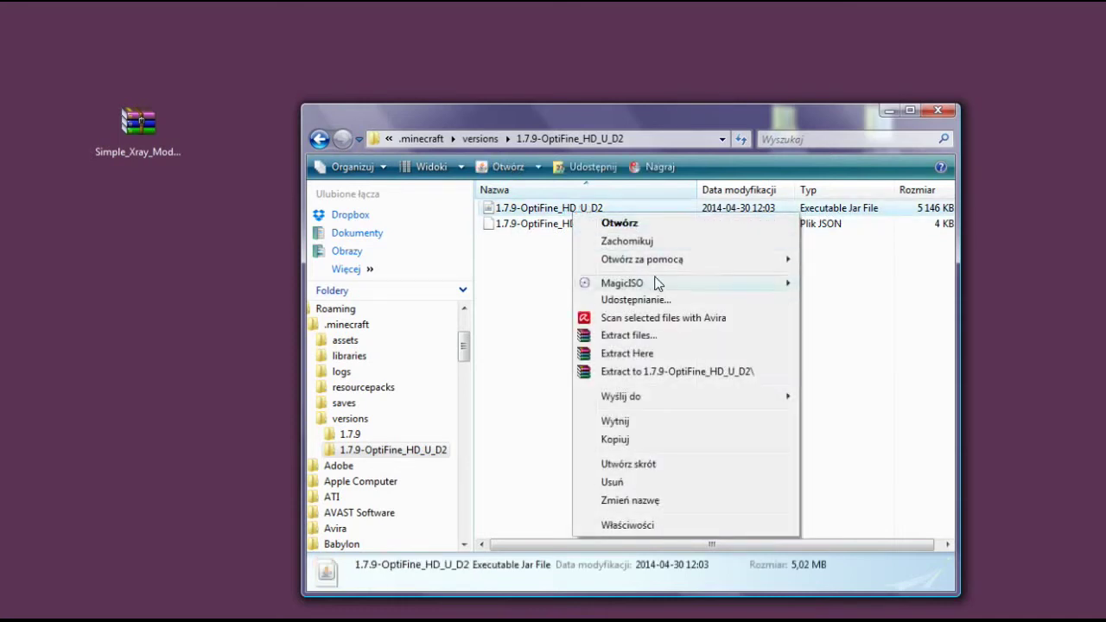
mouse_move(691, 271)
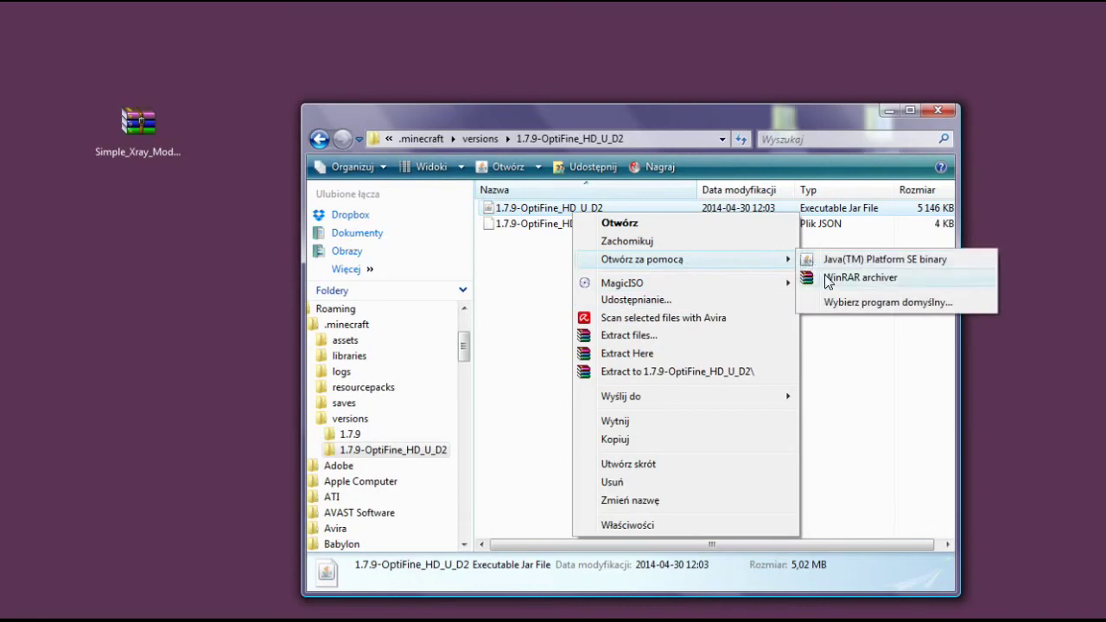
click(863, 274)
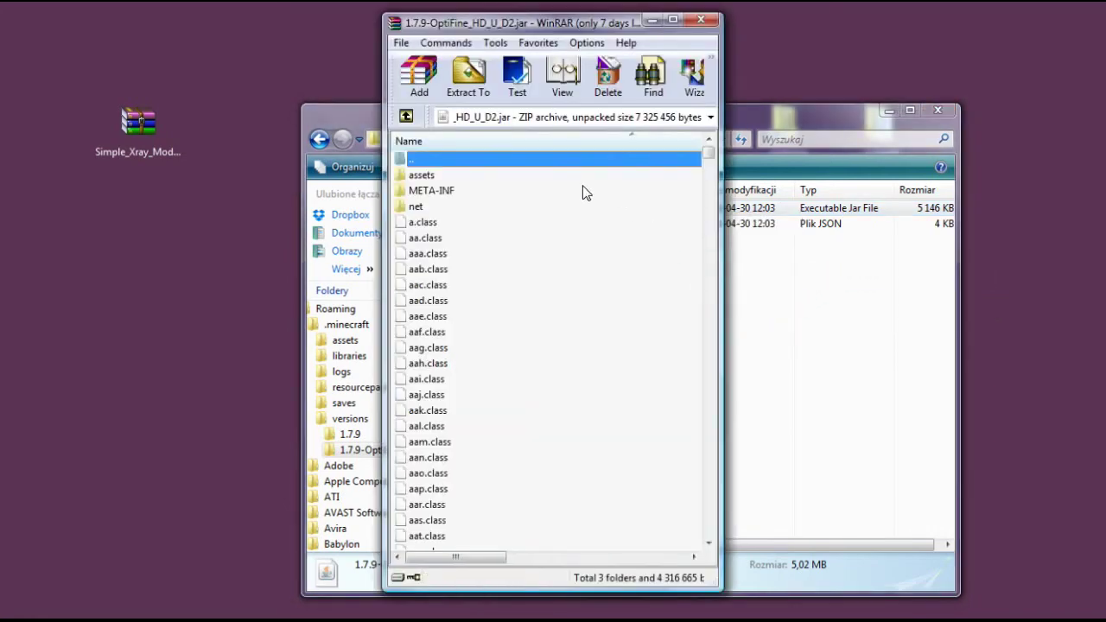
drag(635, 32, 898, 11)
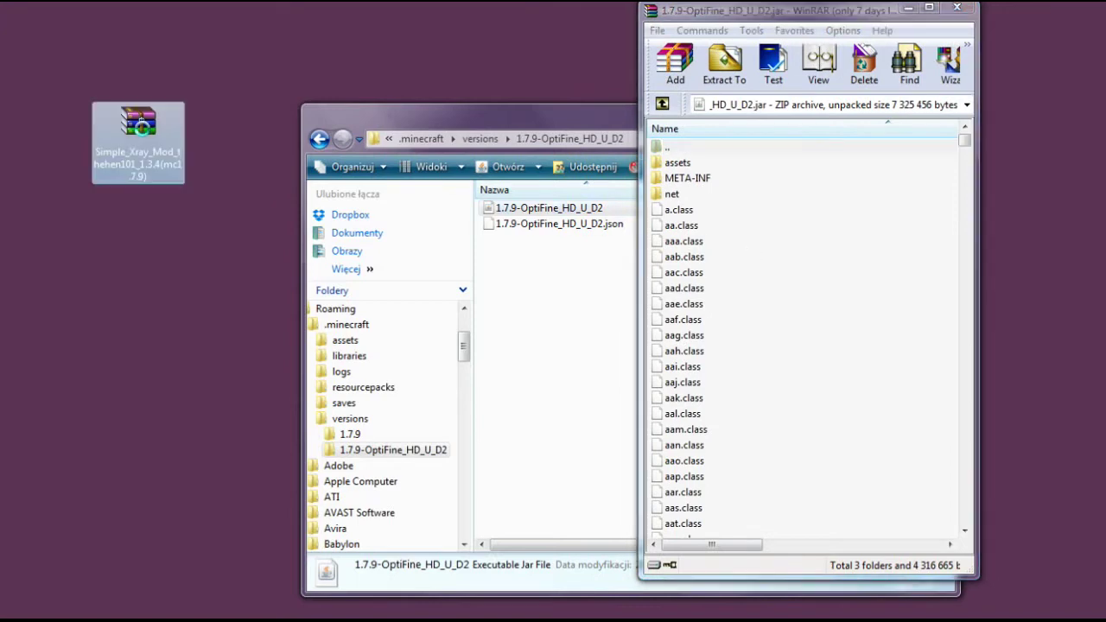
- Open the Simple_Xray_Mod archive from the desktop and place its window beside the OptiFine jar's window
right_click(143, 127)
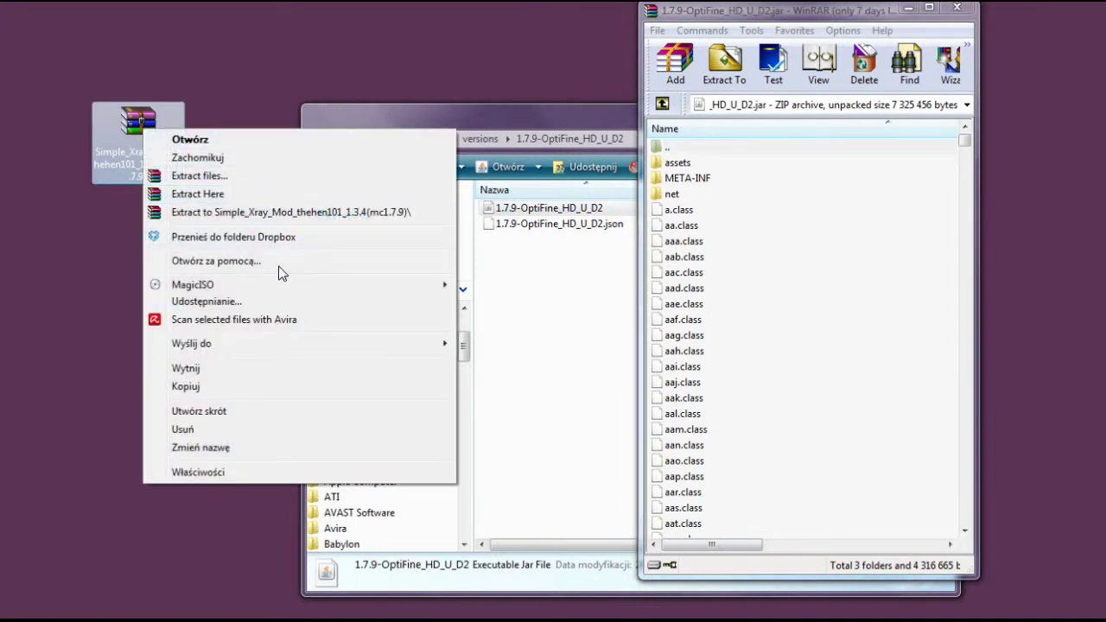
double_click(108, 124)
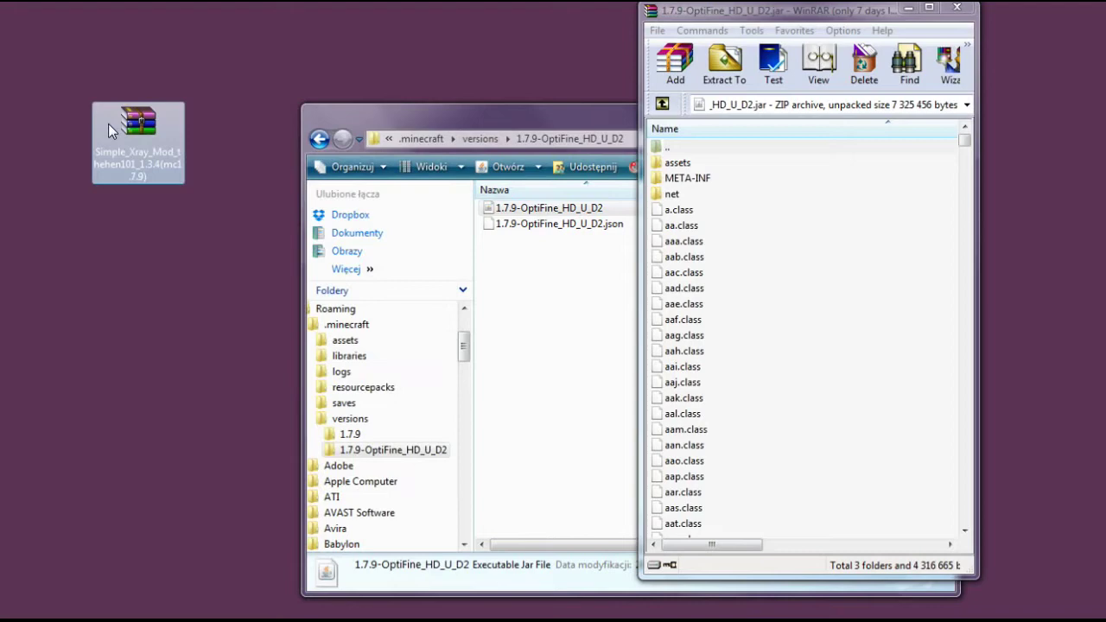
drag(182, 4, 415, 18)
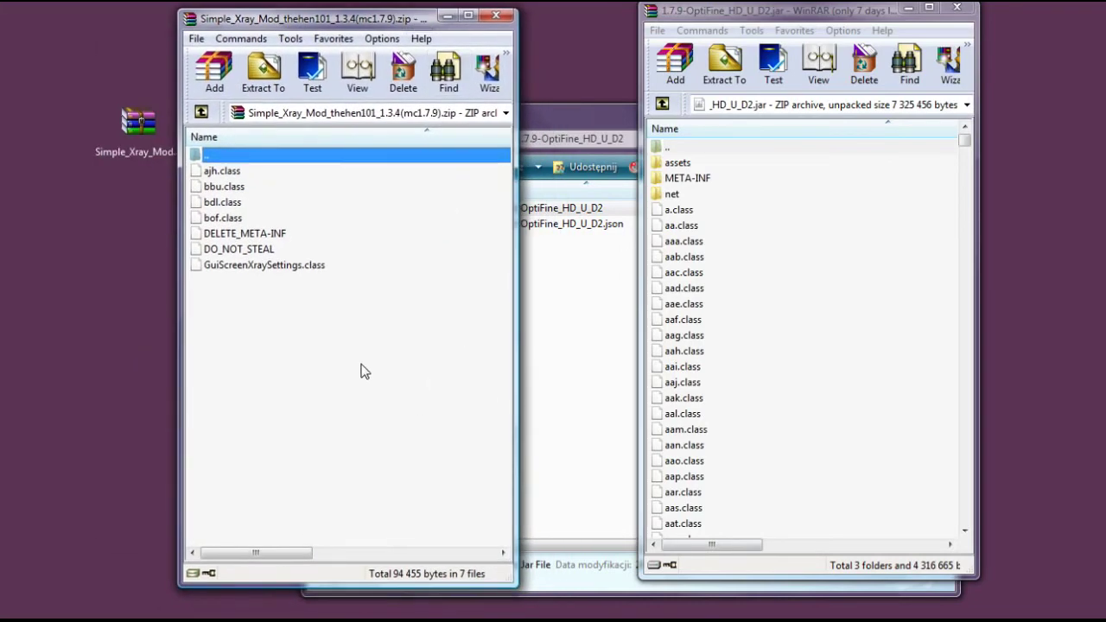
- Copy all files from the Simple Xray Mod archive into the root of the OptiFine jar and close the mod archive
click(303, 266)
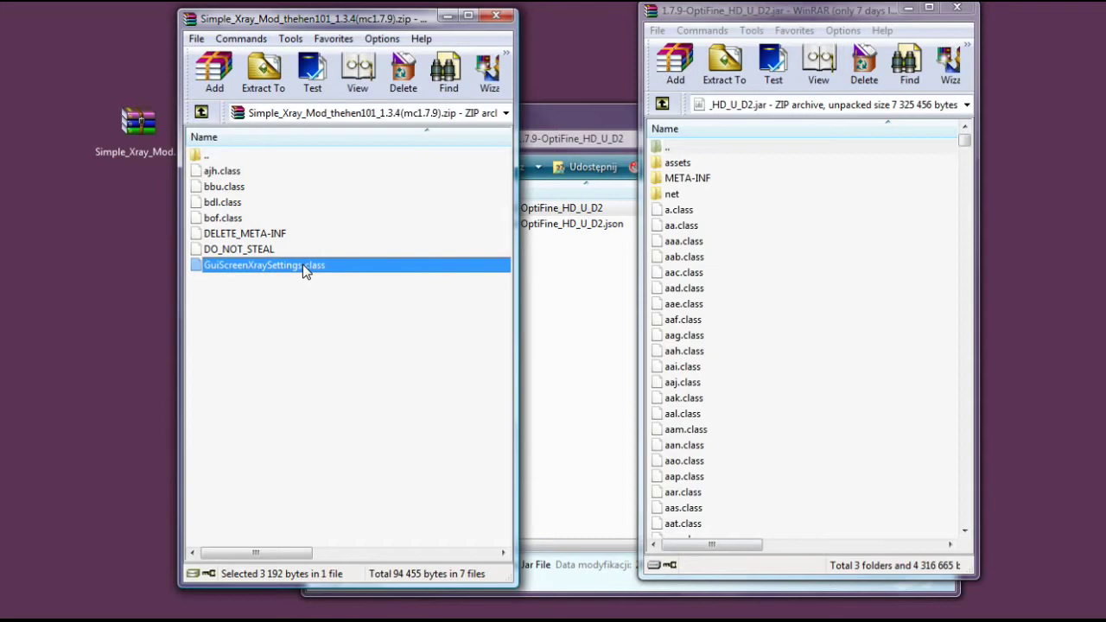
key(ctrl+a)
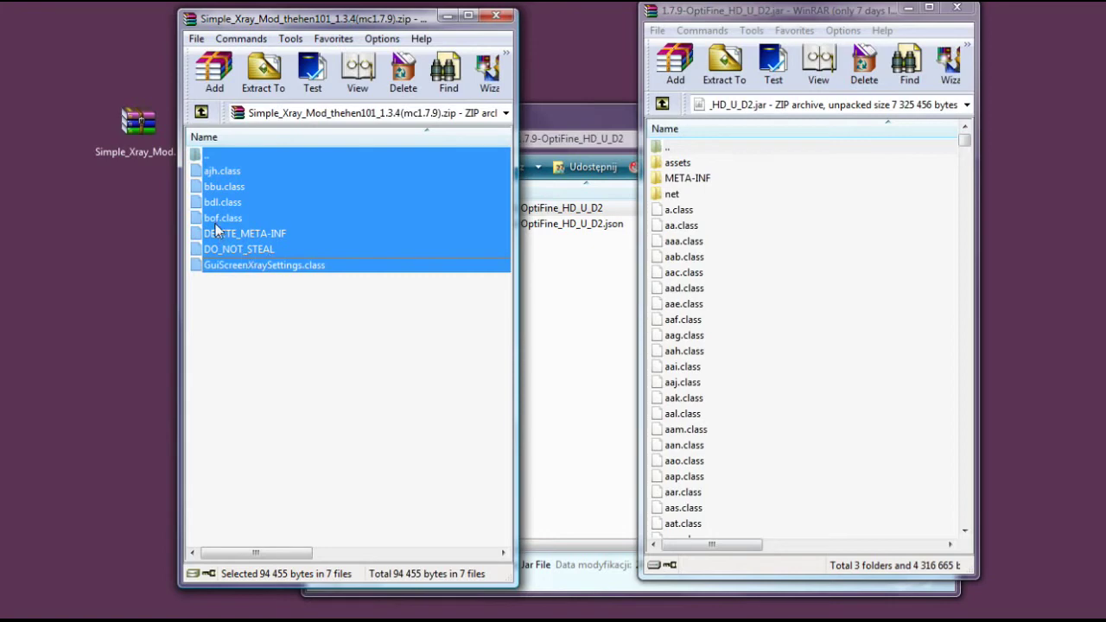
drag(197, 179, 824, 272)
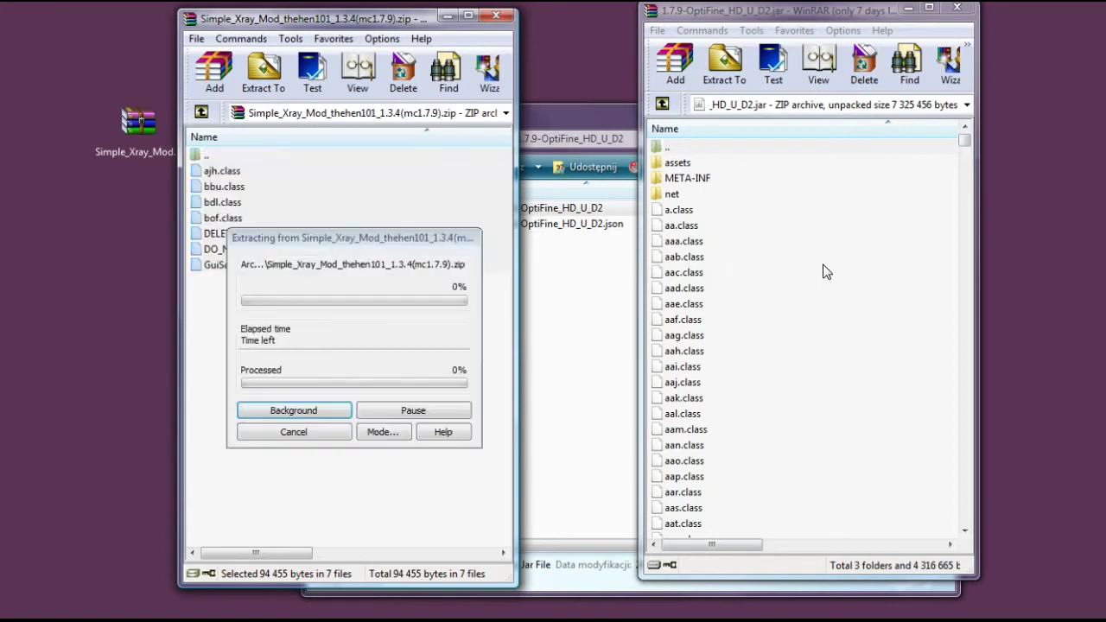
click(825, 445)
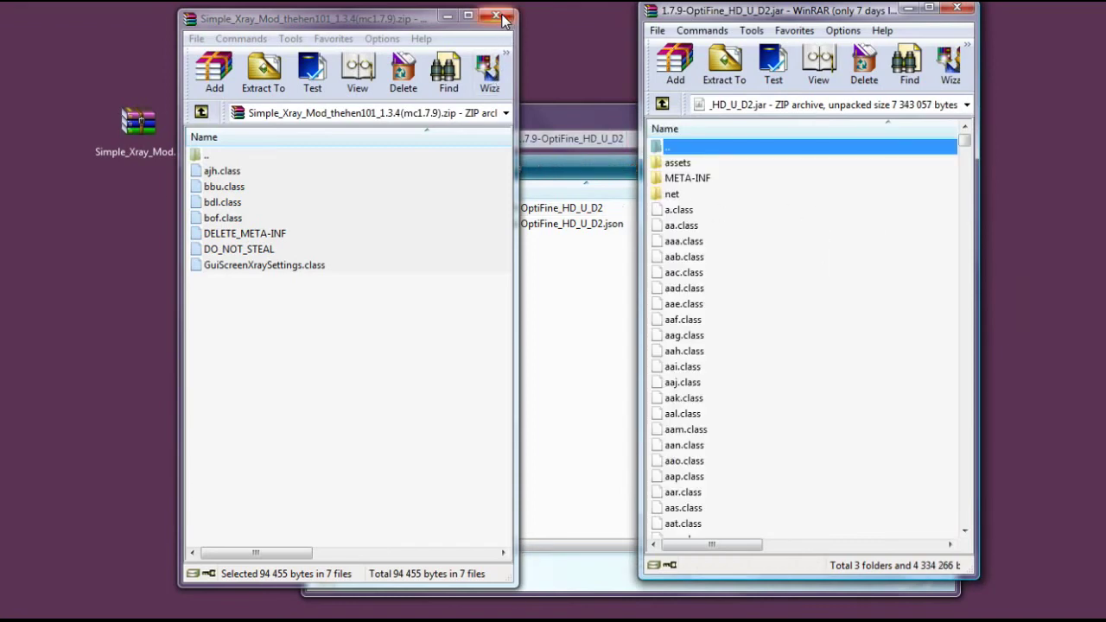
click(497, 17)
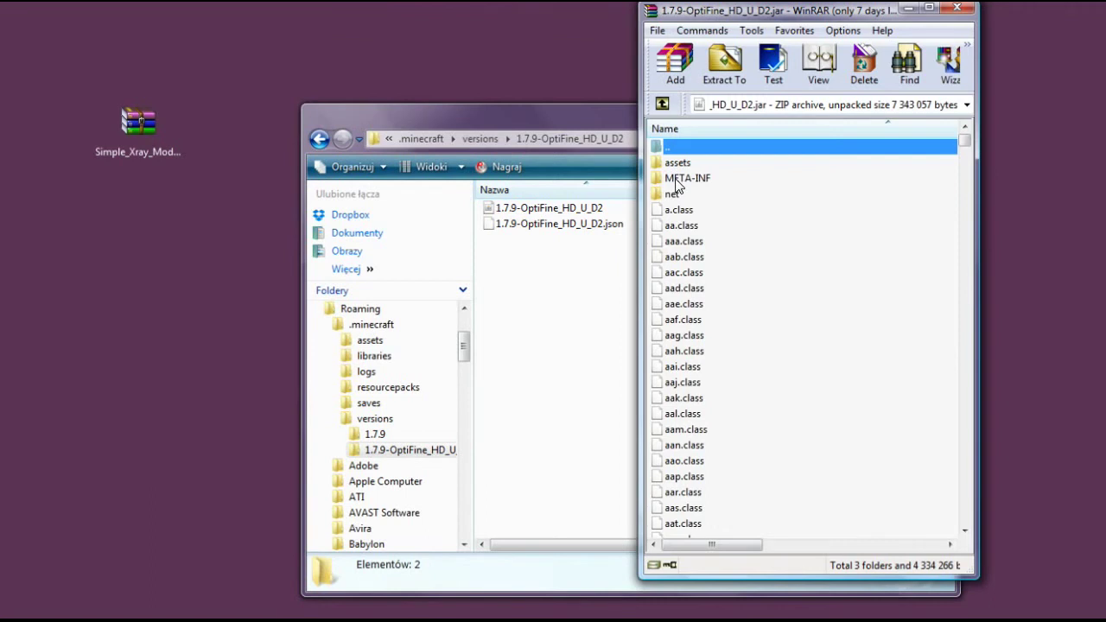
- Delete the META-INF folder from the OptiFine jar and close the archive and the version folder
click(680, 180)
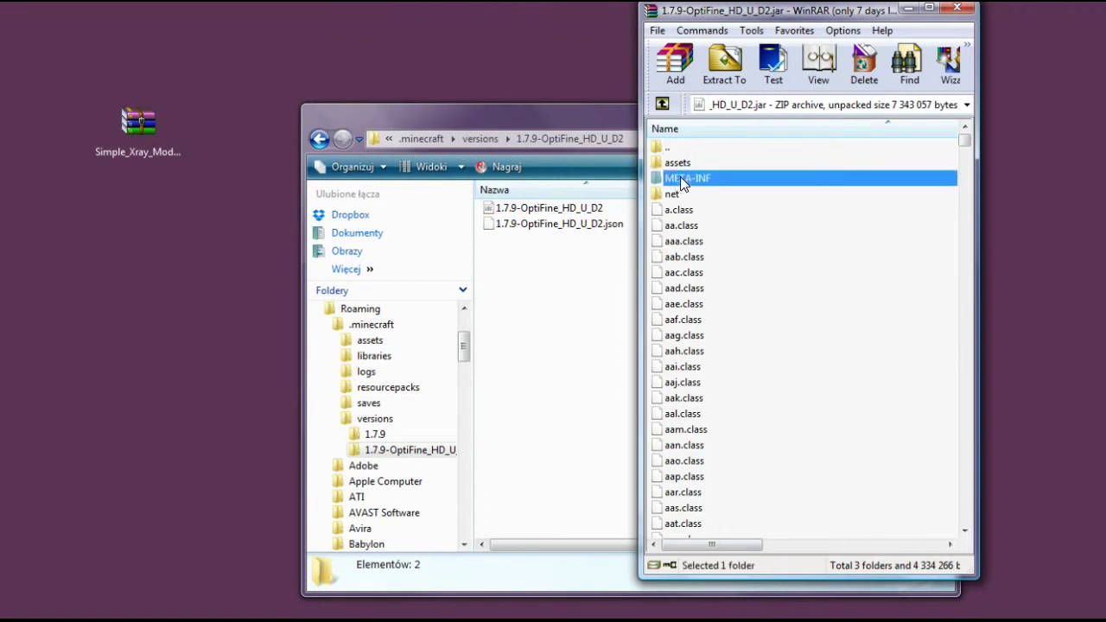
key(Delete)
click(720, 250)
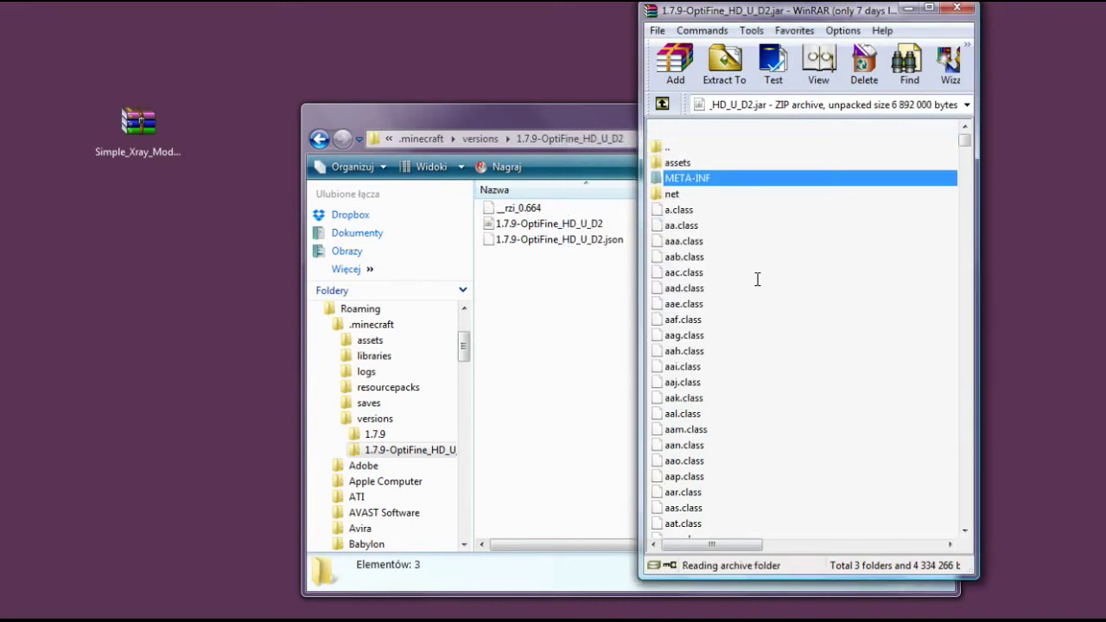
click(956, 9)
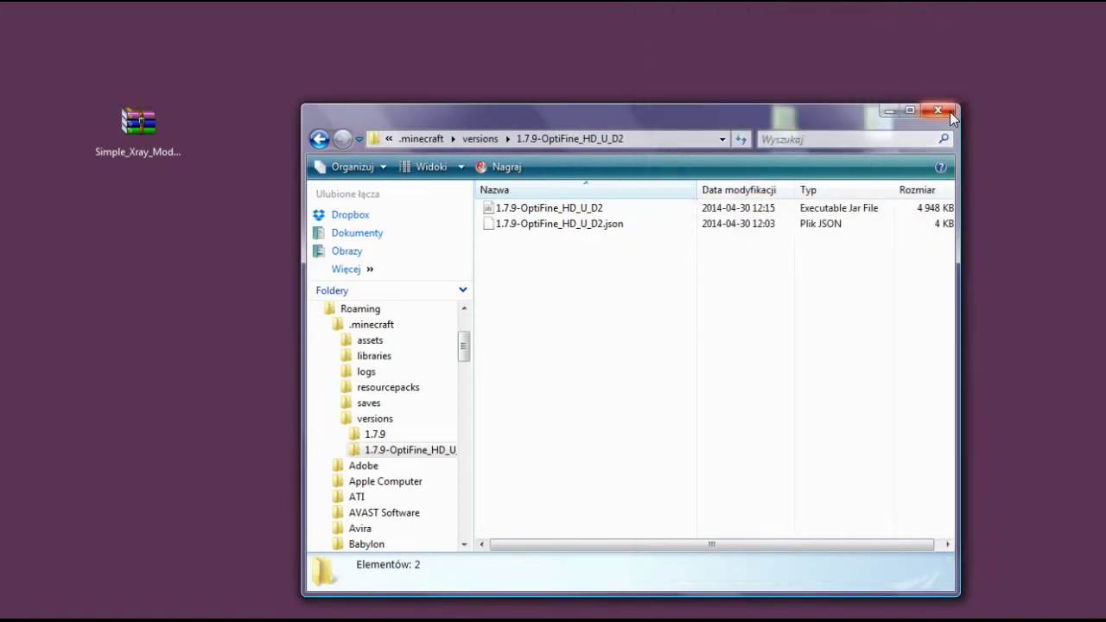
click(937, 110)
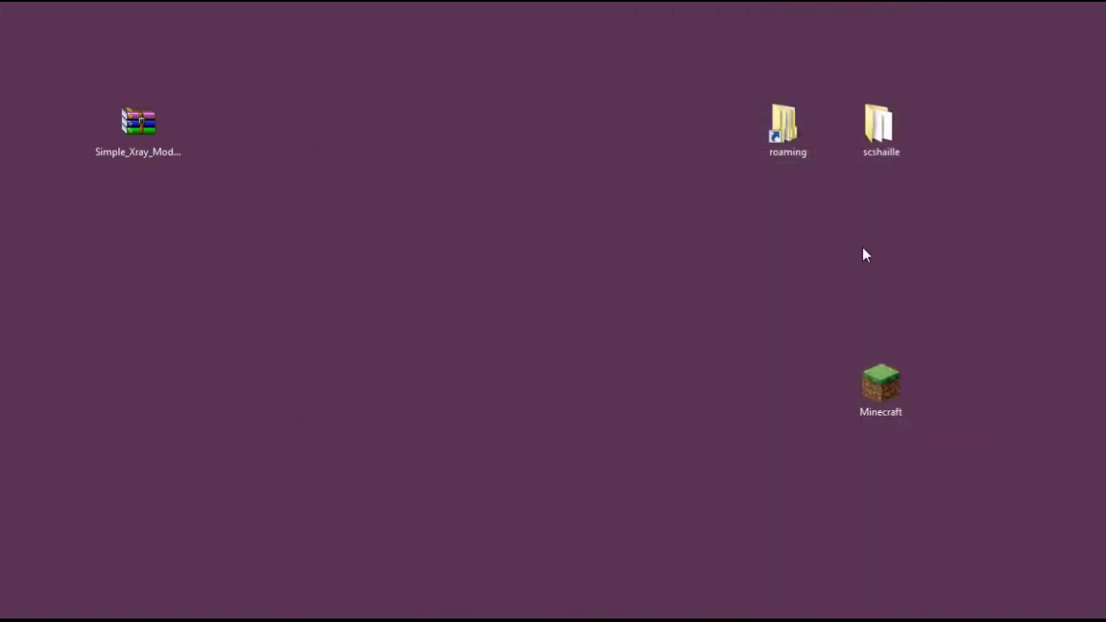
- Launch Minecraft from the desktop and rename the launcher's OptiFine profile as "OptiFine + xRay"
double_click(884, 404)
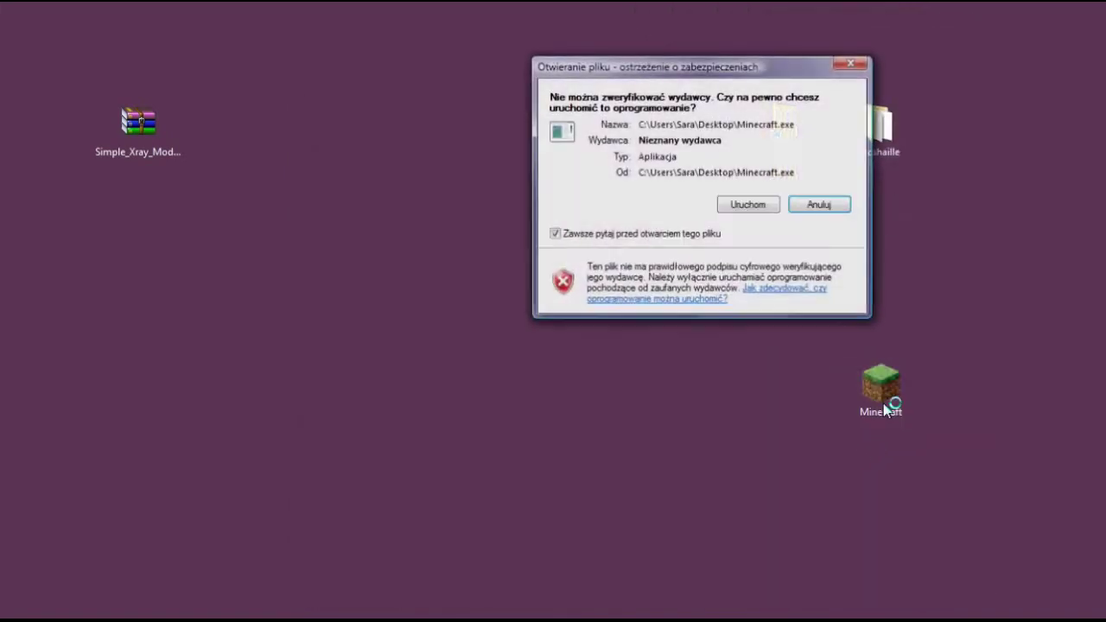
click(748, 205)
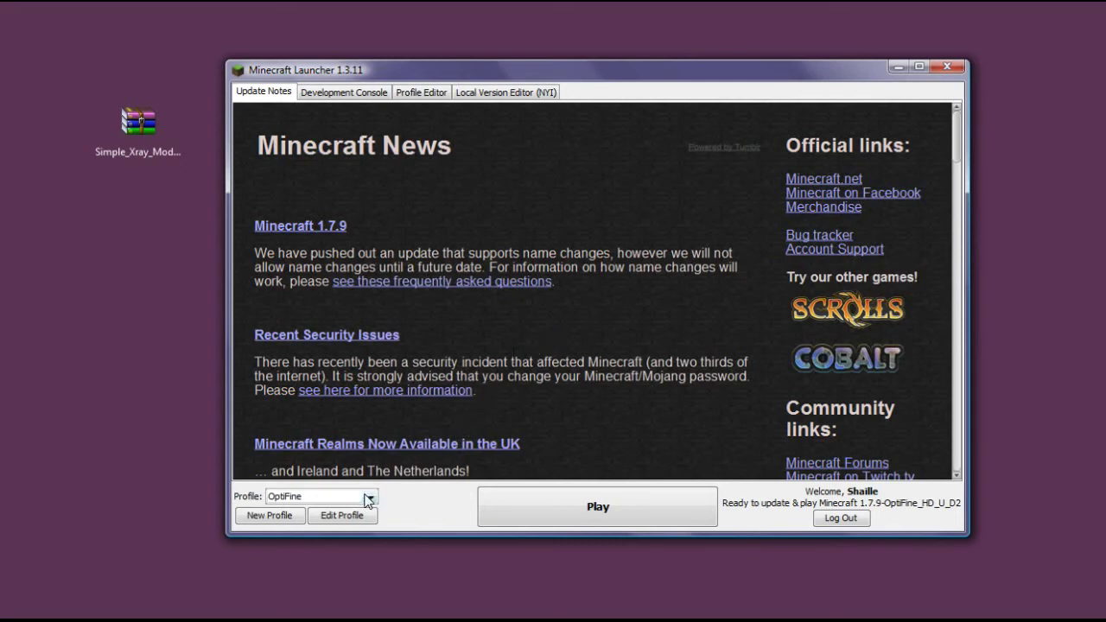
click(327, 515)
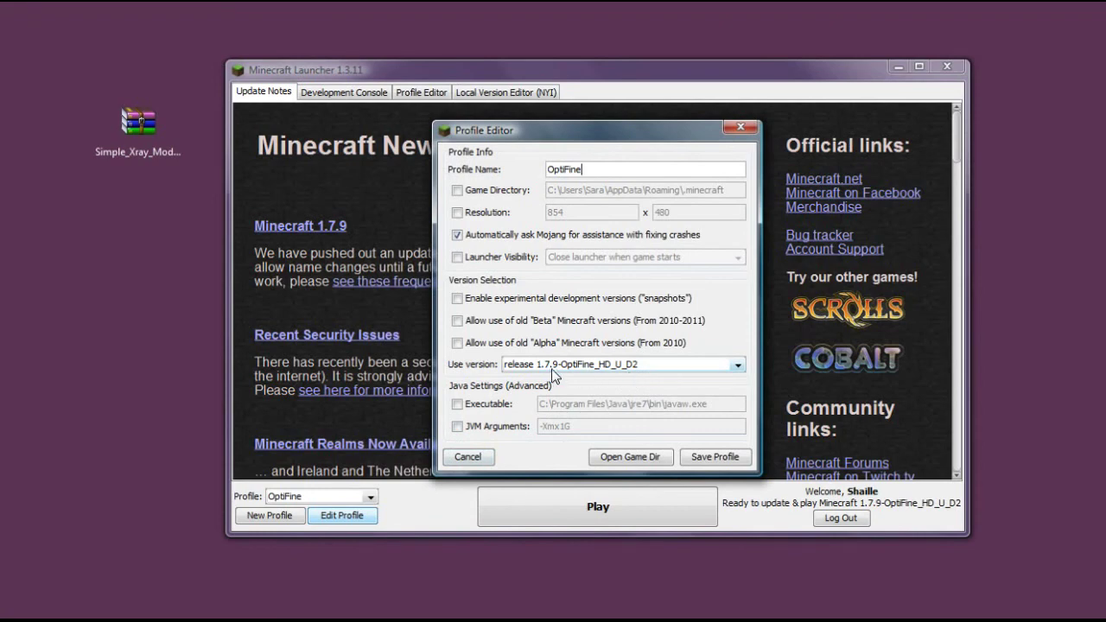
click(582, 170)
text(+ xRay)
click(698, 459)
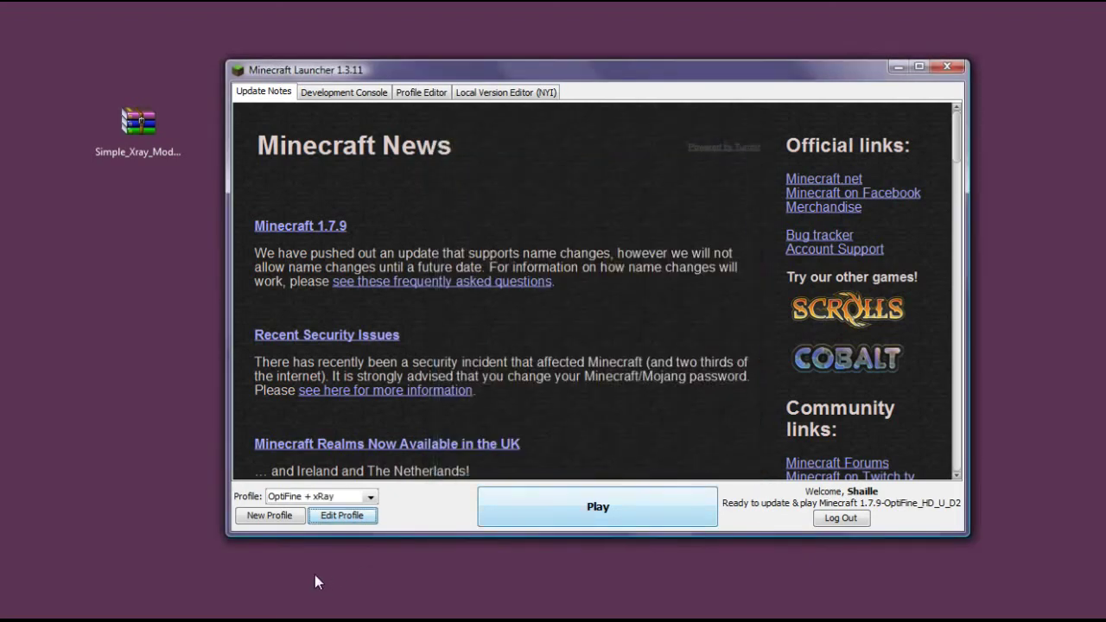